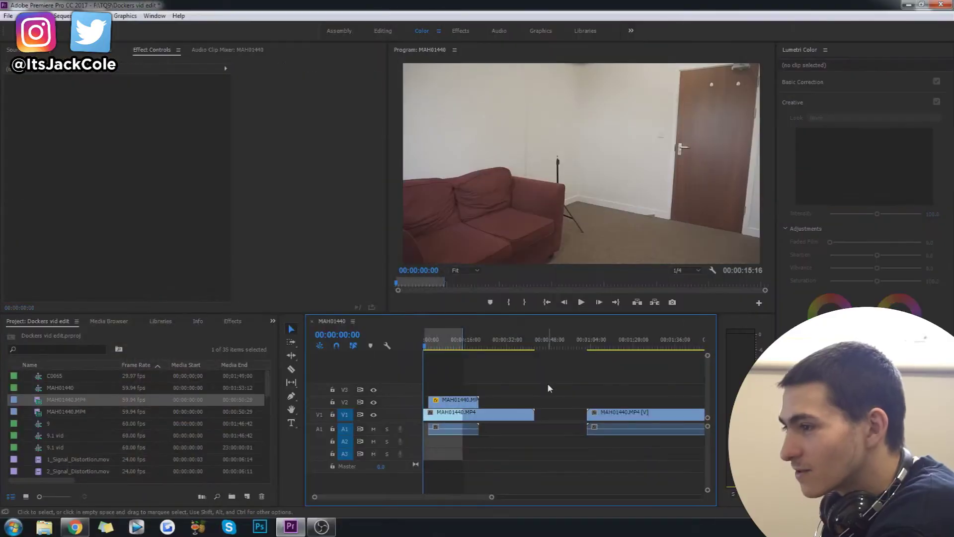
# - Play the first MAH01440 clip, skipping ahead to where the person leaves the couch
pyautogui.press('space')
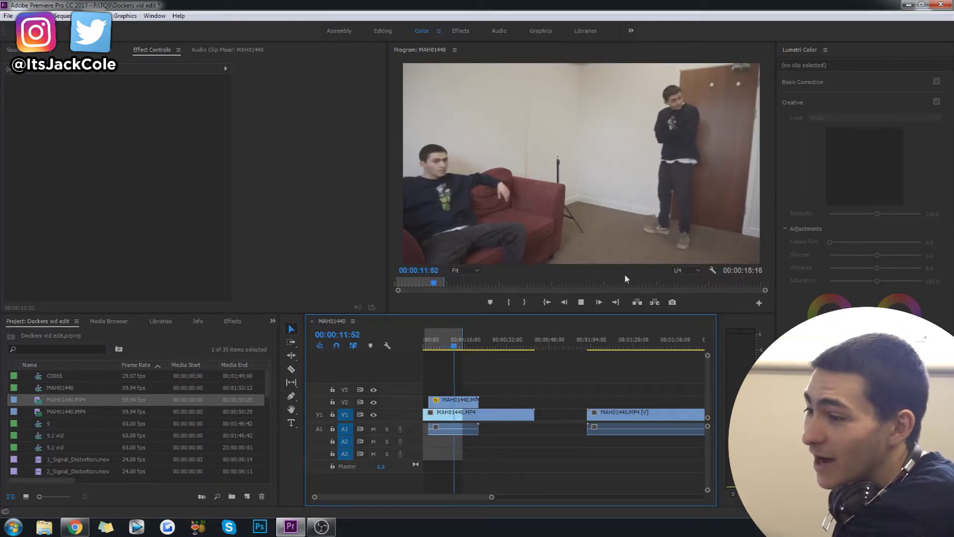
pyautogui.click(461, 341)
pyautogui.click(462, 414)
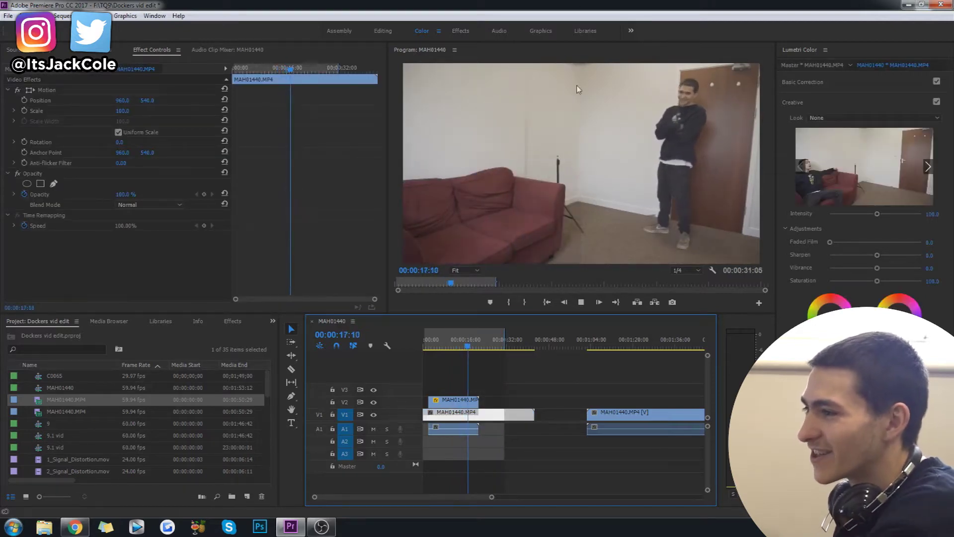
pyautogui.press('space')
pyautogui.press('space')
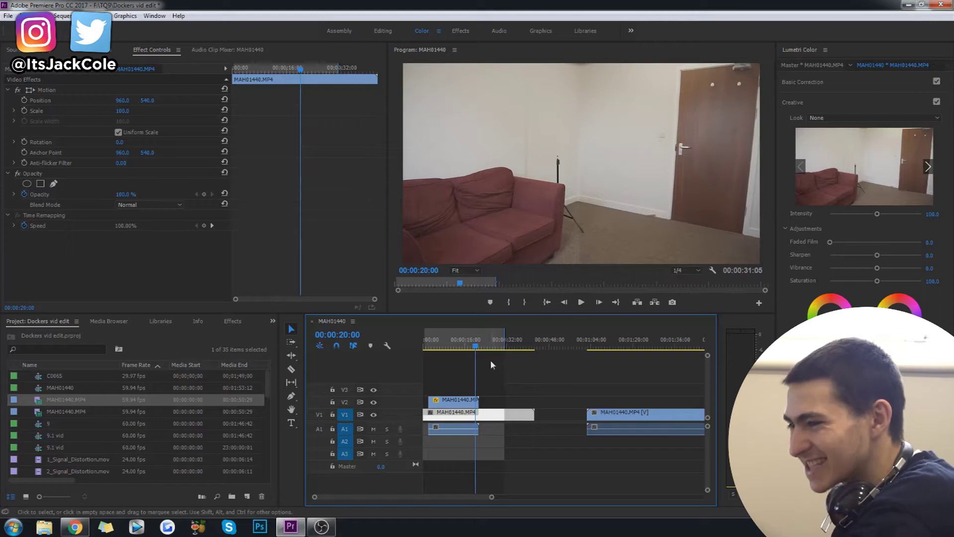
pyautogui.press('space')
pyautogui.press('space')
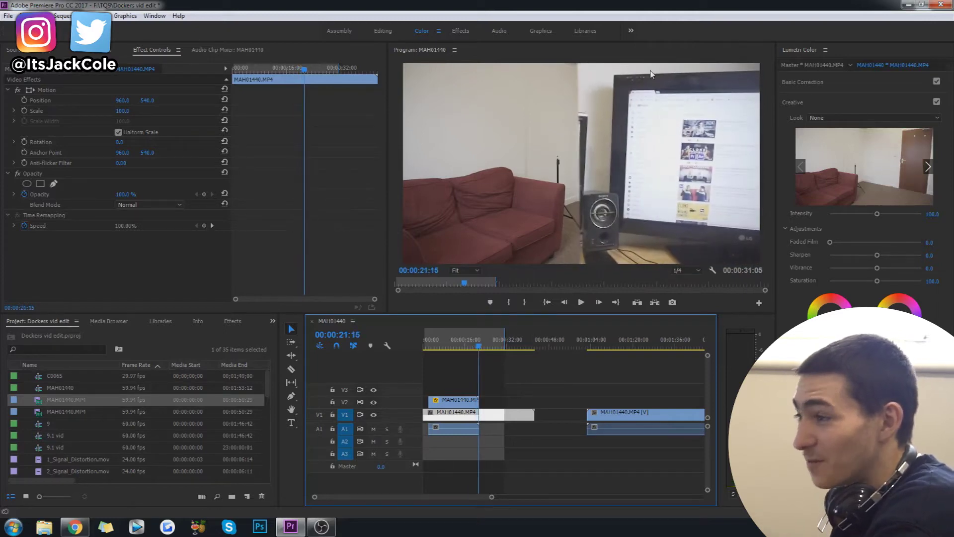
# - Shift the second MAH01440.MP4 clip slightly earlier on V1
pyautogui.click(590, 349)
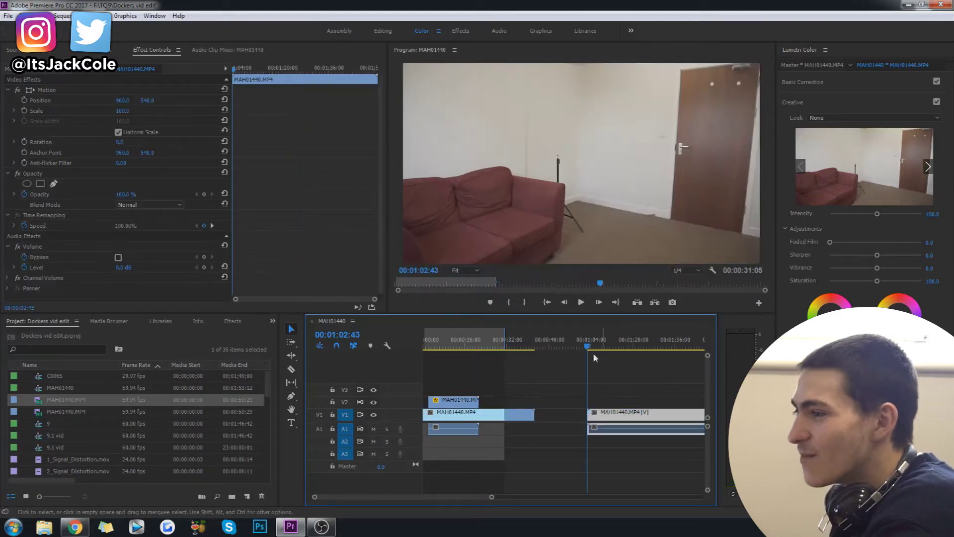
pyautogui.moveTo(621, 415); pyautogui.dragTo(602, 415)
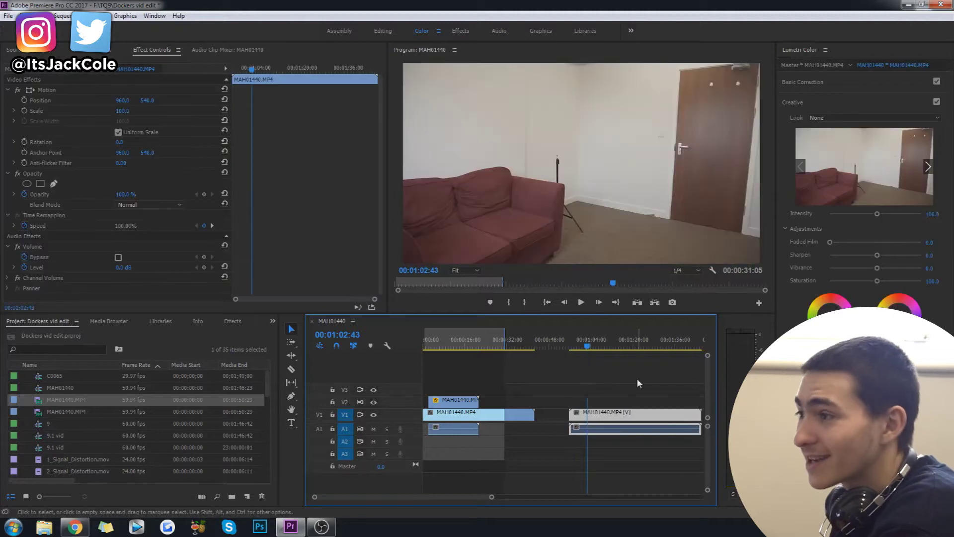
pyautogui.click(630, 370)
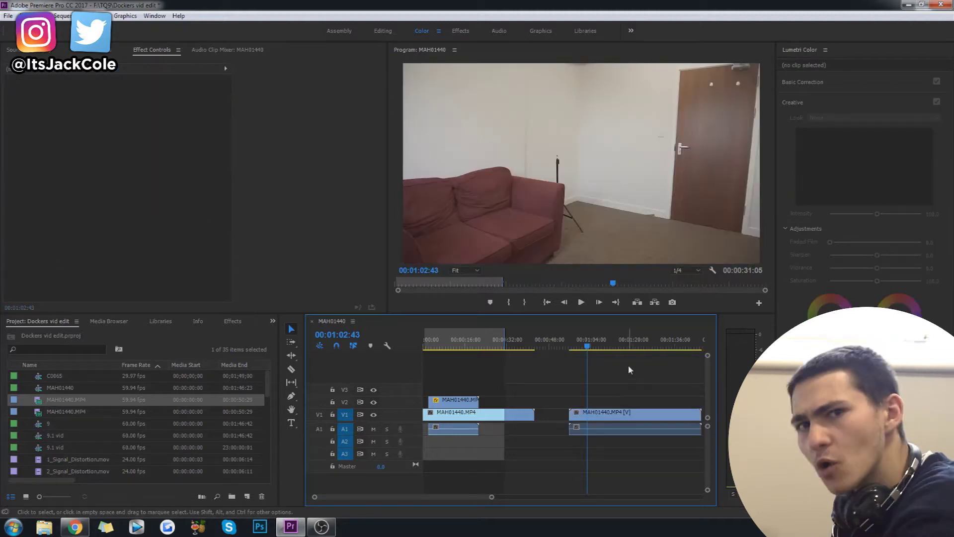
# - Scrub through the second clip's couch and doorway footage, then return to its start
pyautogui.click(592, 346)
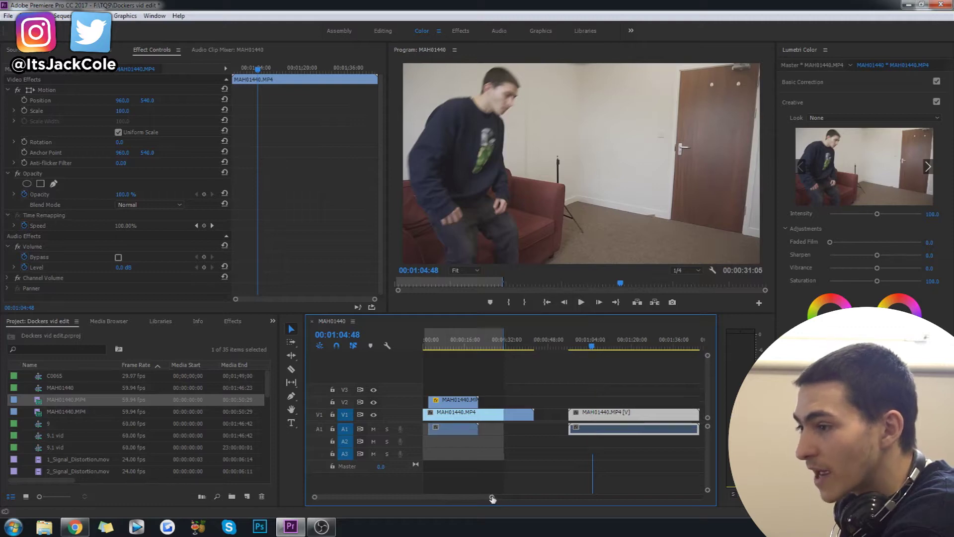
pyautogui.moveTo(493, 499); pyautogui.dragTo(531, 497)
pyautogui.moveTo(525, 346); pyautogui.dragTo(579, 359)
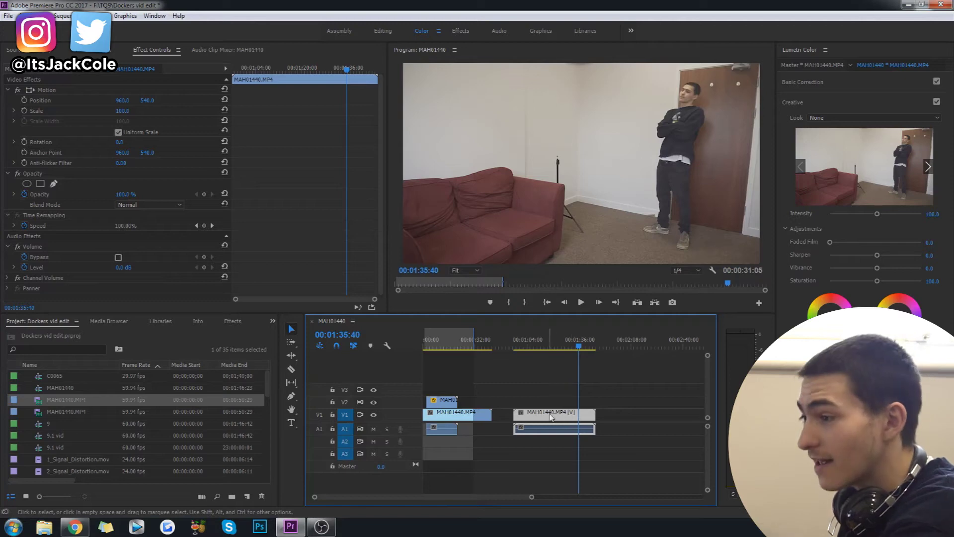
pyautogui.press('Up')
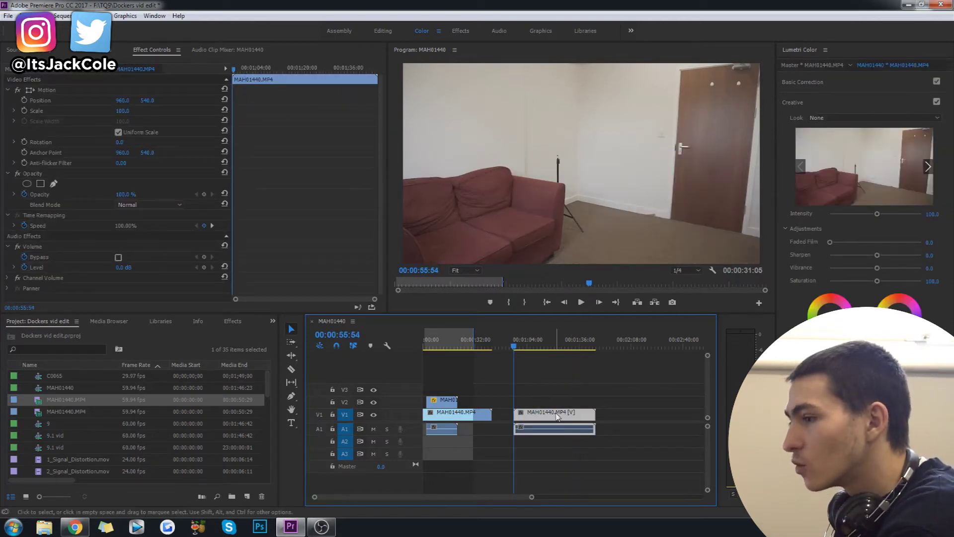
# - Duplicate the second clip onto V2 and trim both stacked clips to start as the person sits
pyautogui.moveTo(547, 420); pyautogui.dragTo(548, 399)
pyautogui.click(614, 385)
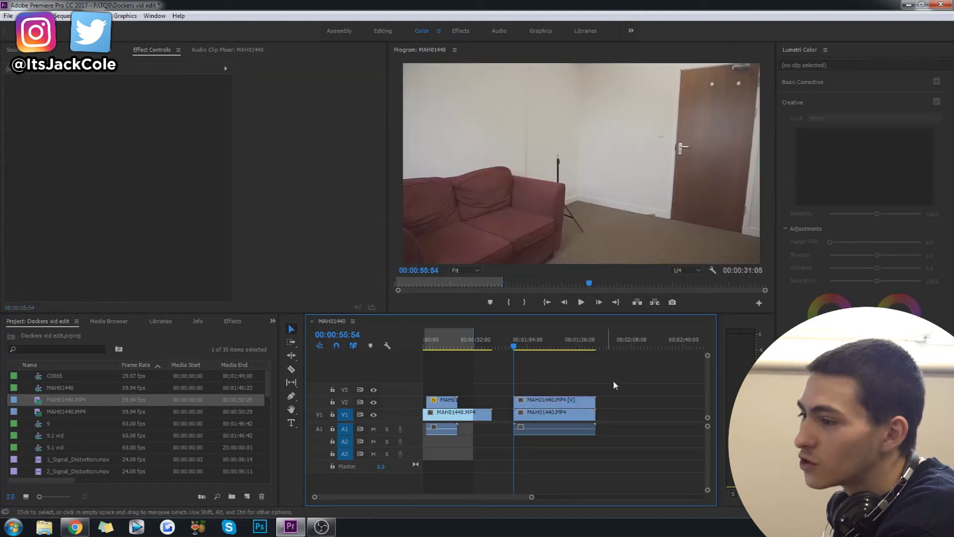
pyautogui.moveTo(515, 347); pyautogui.dragTo(530, 353)
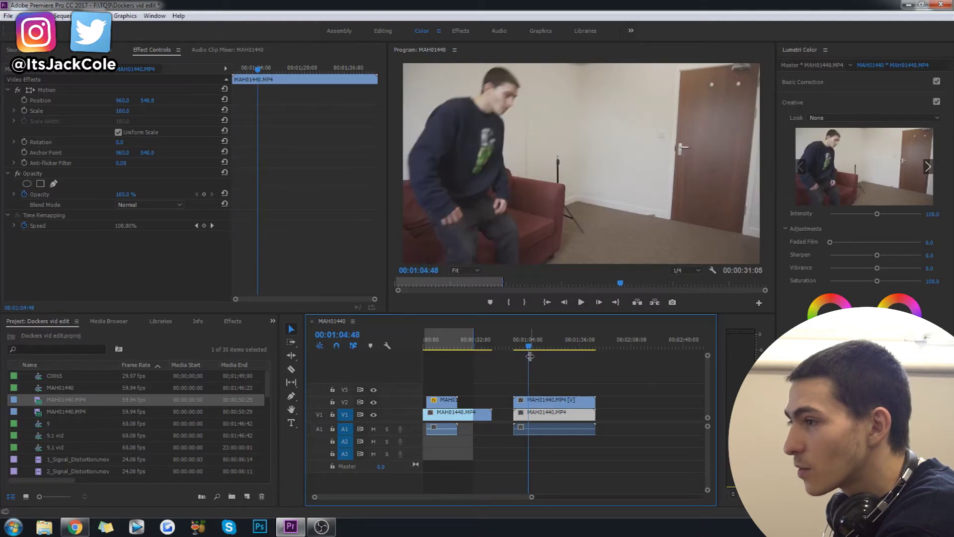
pyautogui.press('c')
pyautogui.click(529, 401)
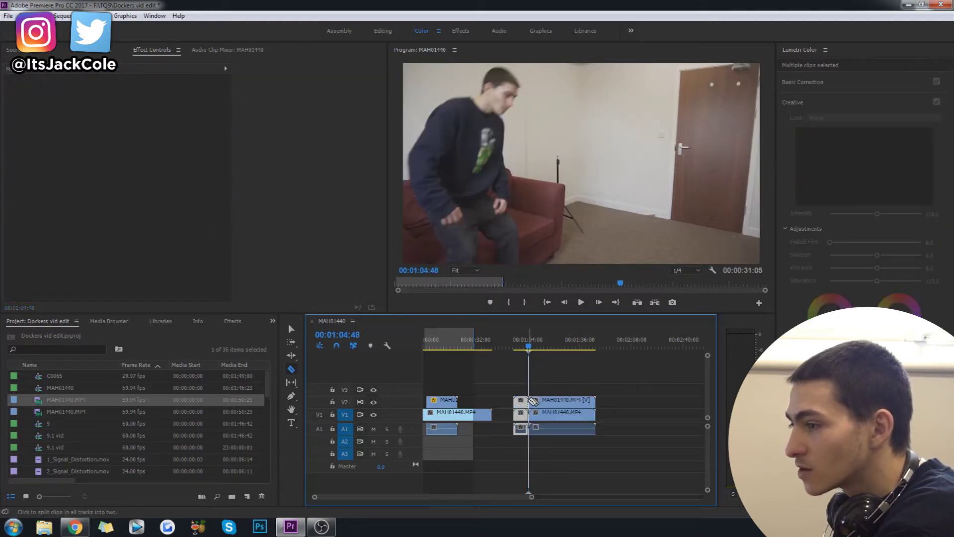
pyautogui.press('Delete')
pyautogui.press('t')
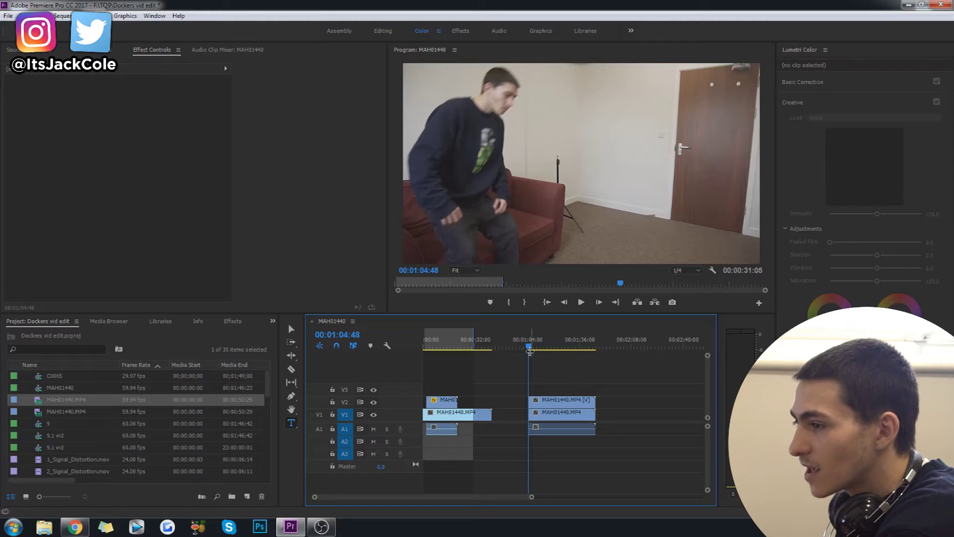
# - Preview the cut with J/K/L and shift the V2 copy about 8.5 seconds earlier
pyautogui.press('space')
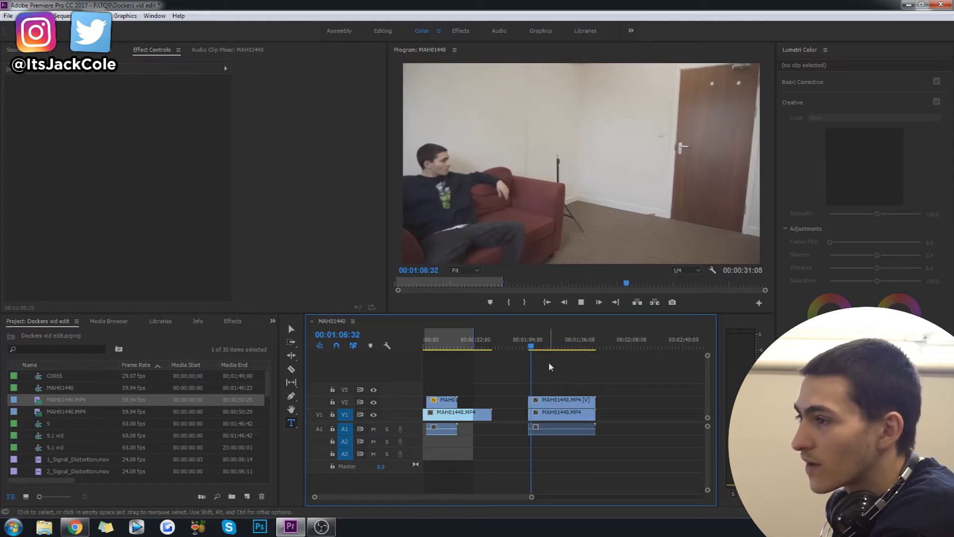
pyautogui.press('space')
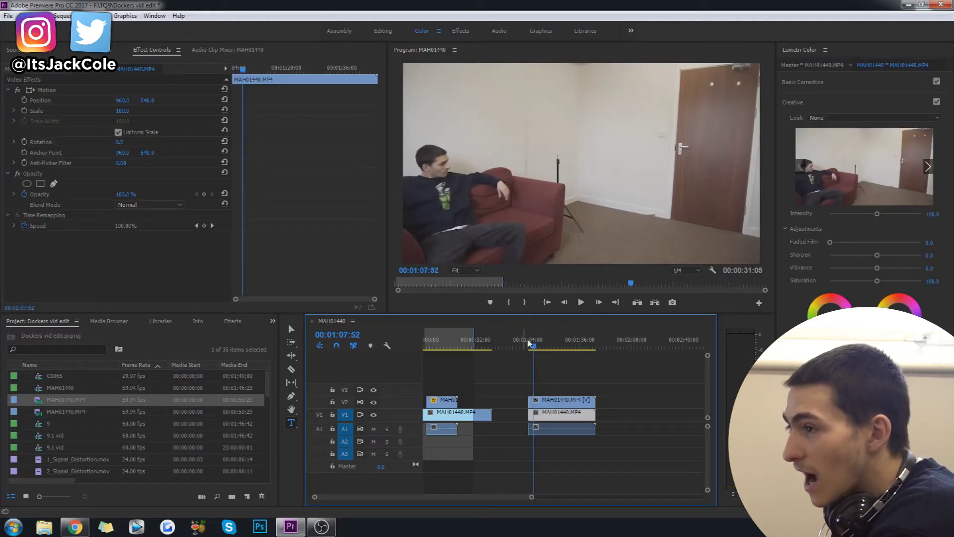
pyautogui.moveTo(537, 347); pyautogui.dragTo(533, 353)
pyautogui.press('j')
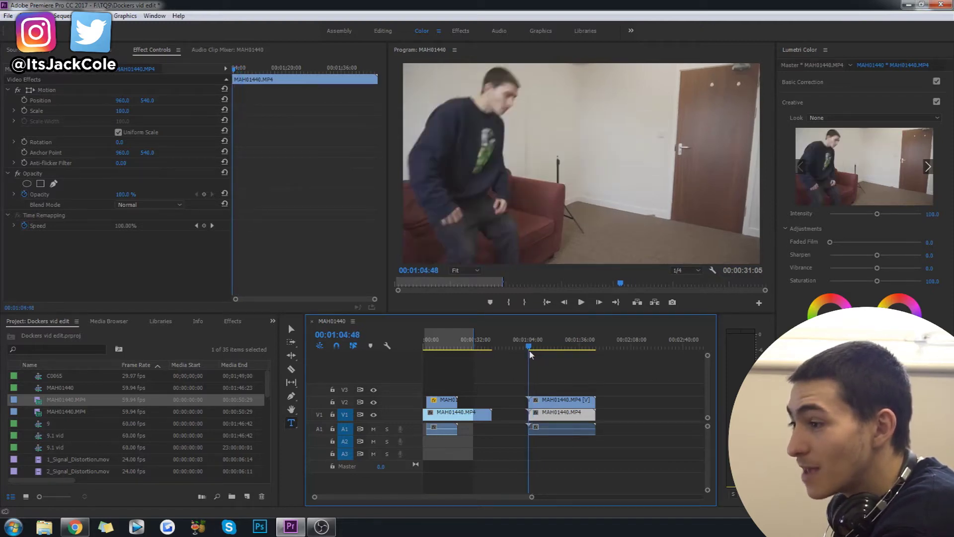
pyautogui.press('l')
pyautogui.press('k')
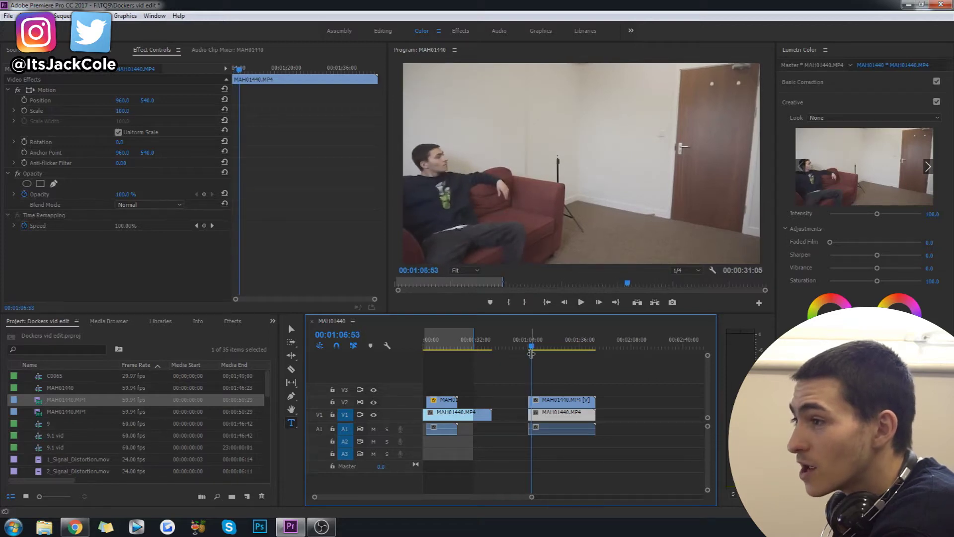
pyautogui.moveTo(578, 406); pyautogui.dragTo(549, 405)
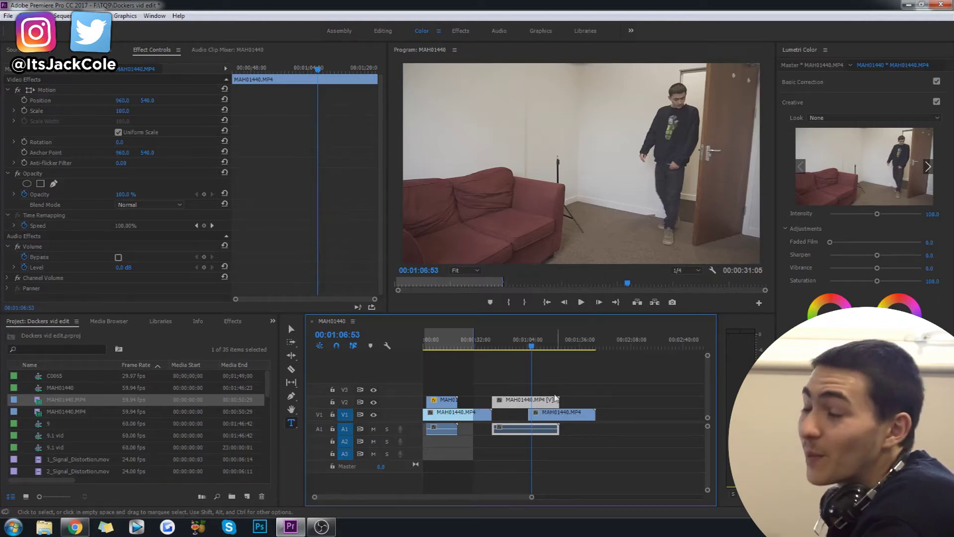
# - Cut the V2 copy at 01:04:48 and delete the piece before the cut
pyautogui.click(529, 349)
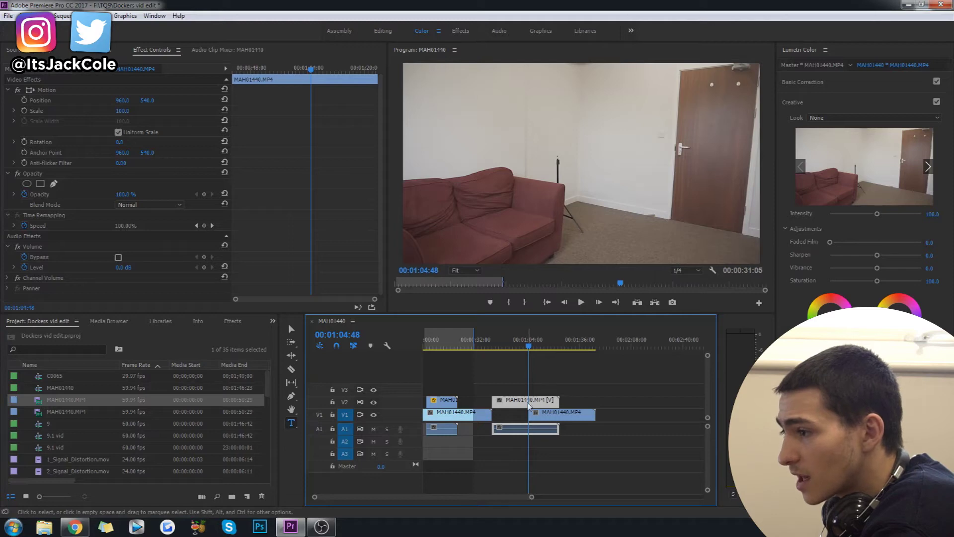
pyautogui.hotkey('ctrl', 'k')
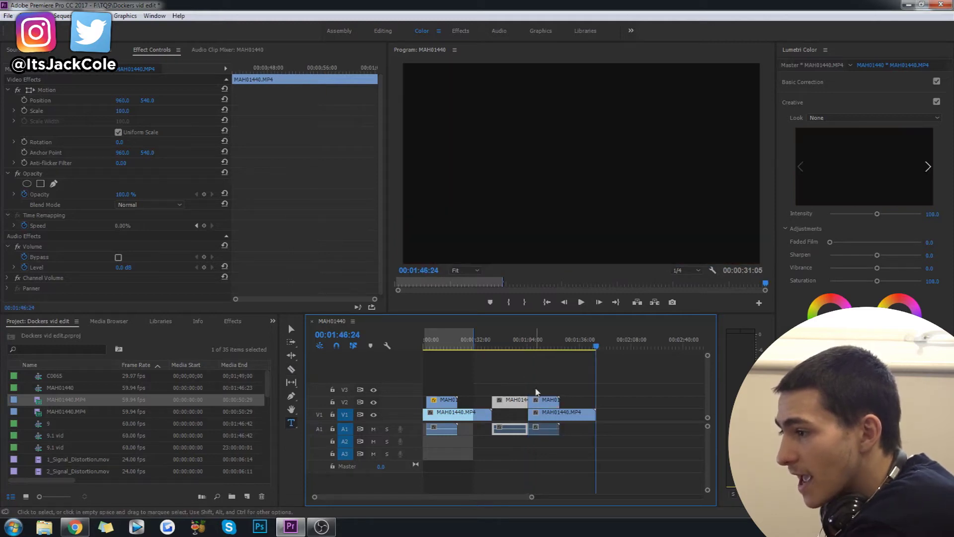
pyautogui.press('Delete')
# - Nudge the V2 copy slightly later so the door walk overlays the couch footage, then play it
pyautogui.click(544, 414)
pyautogui.press('space')
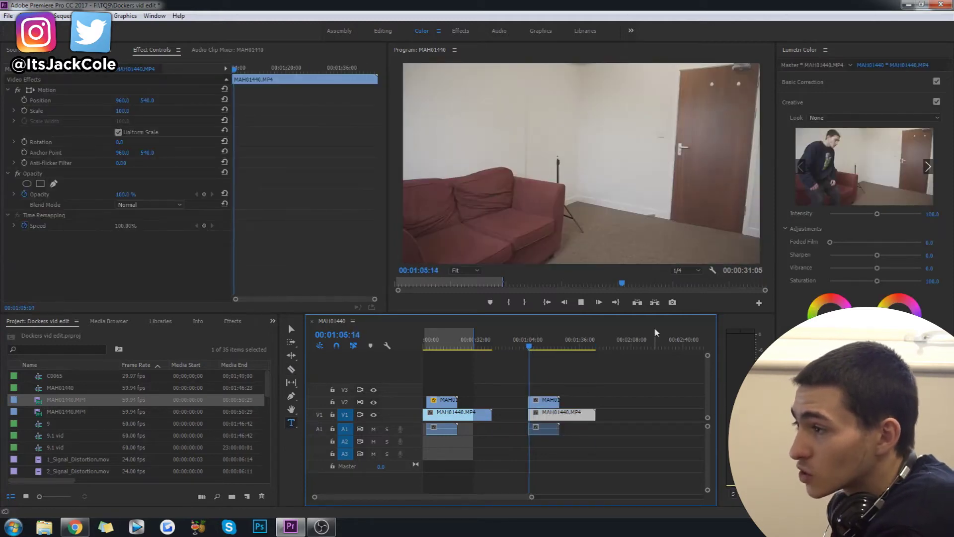
pyautogui.click(530, 348)
pyautogui.press('=')
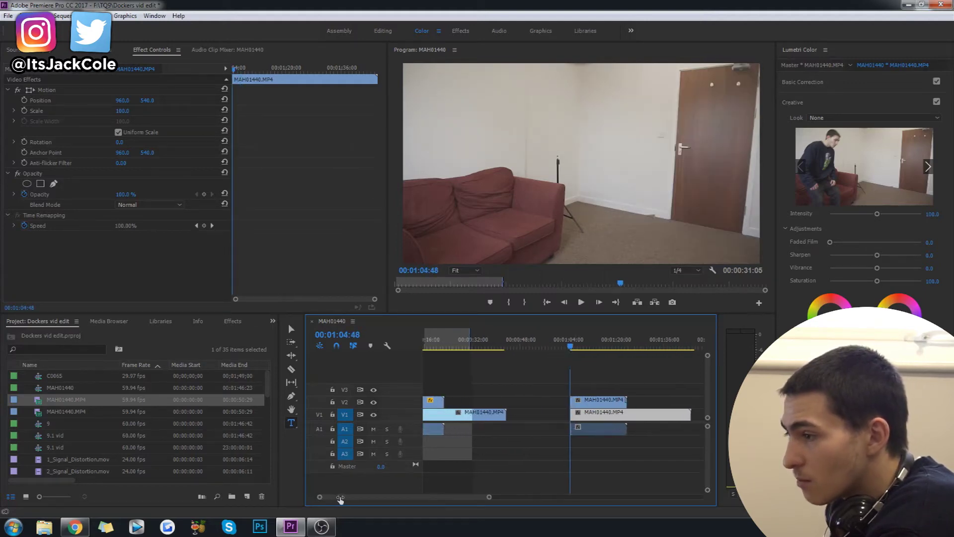
pyautogui.click(599, 403)
pyautogui.moveTo(598, 406); pyautogui.dragTo(602, 407)
pyautogui.press('space')
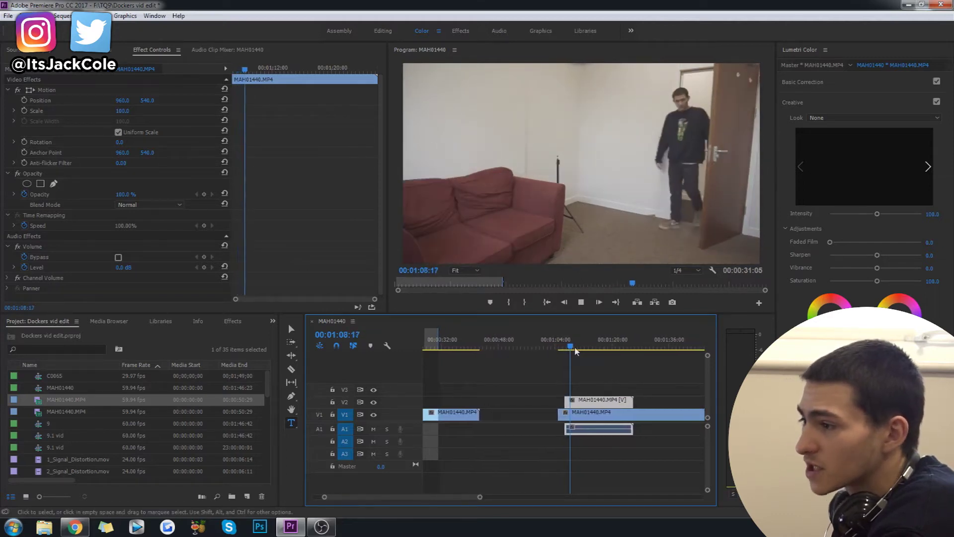
# - Stop playback, save, and park on the empty-room frame at 01:06:37 with the V2 clip selected
pyautogui.press('space')
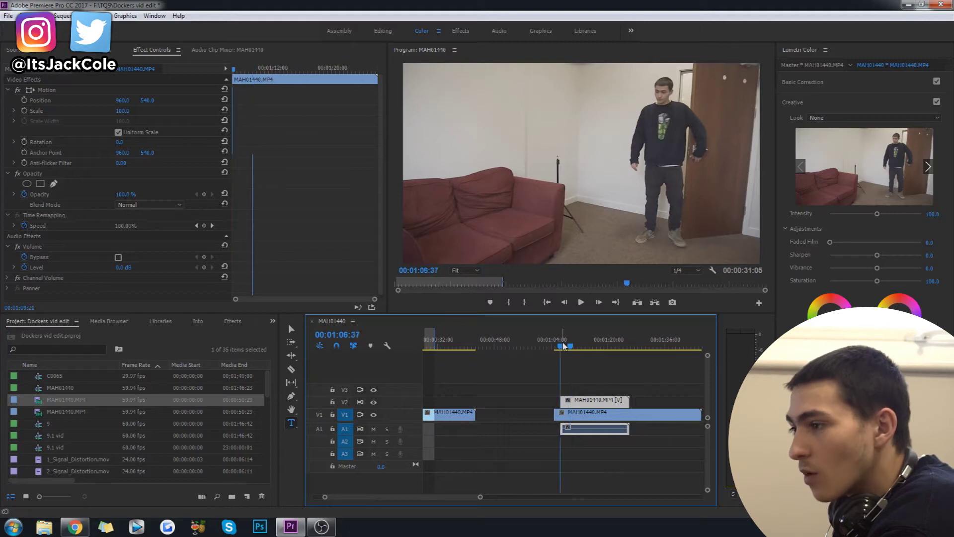
pyautogui.hotkey('ctrl', 's')
pyautogui.click(568, 400)
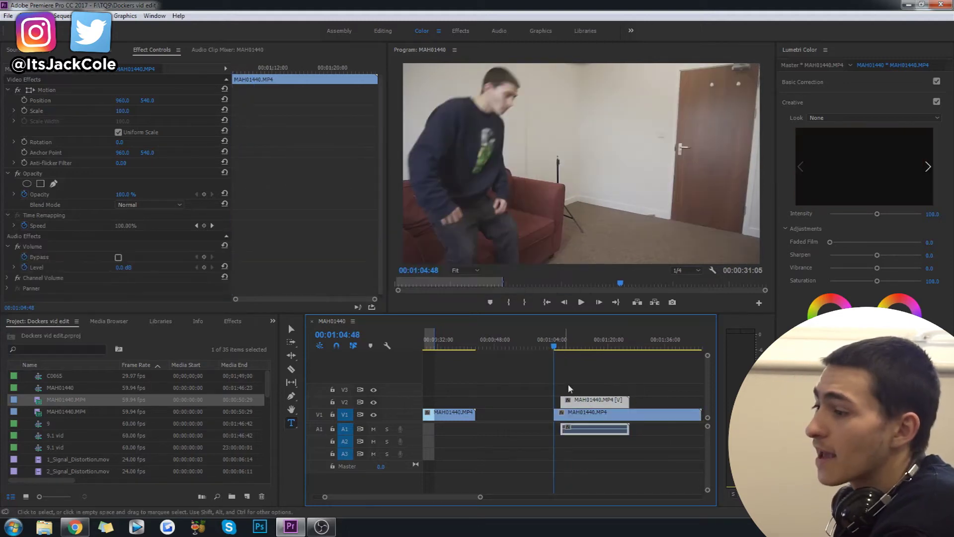
pyautogui.click(563, 348)
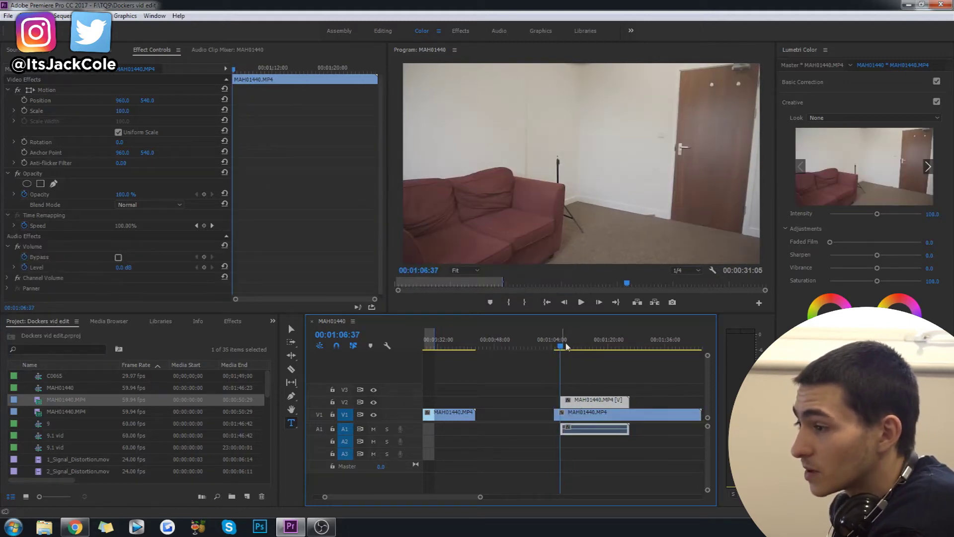
pyautogui.click(579, 413)
pyautogui.click(564, 348)
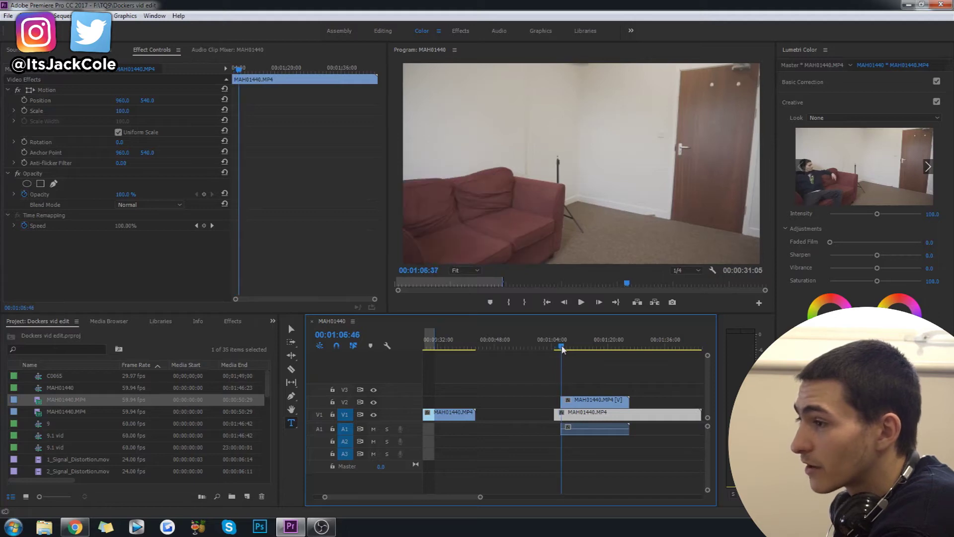
pyautogui.click(560, 348)
pyautogui.click(563, 347)
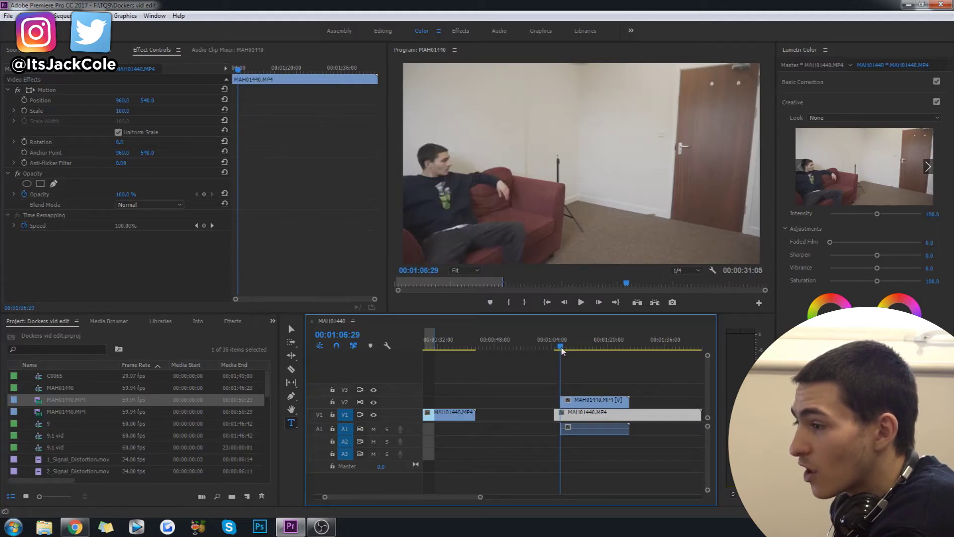
pyautogui.click(577, 400)
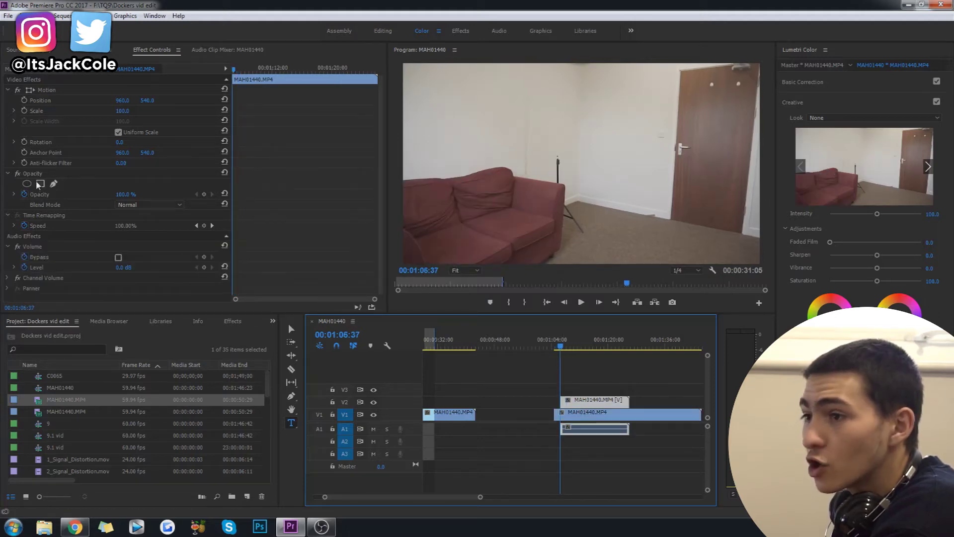
# - Set the Program monitor zoom to 25% and select the upper clip's Opacity effect
pyautogui.click(76, 175)
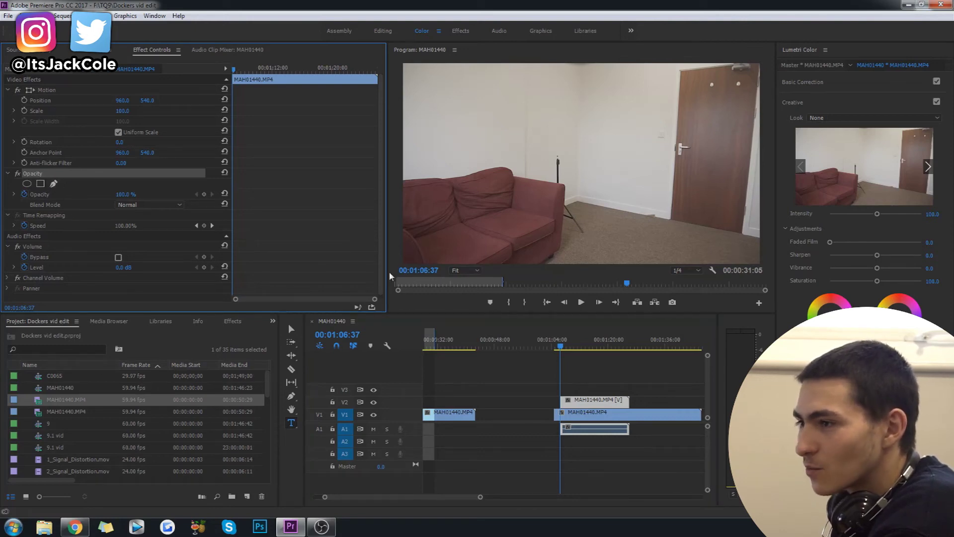
pyautogui.click(465, 278)
pyautogui.click(473, 272)
pyautogui.click(479, 296)
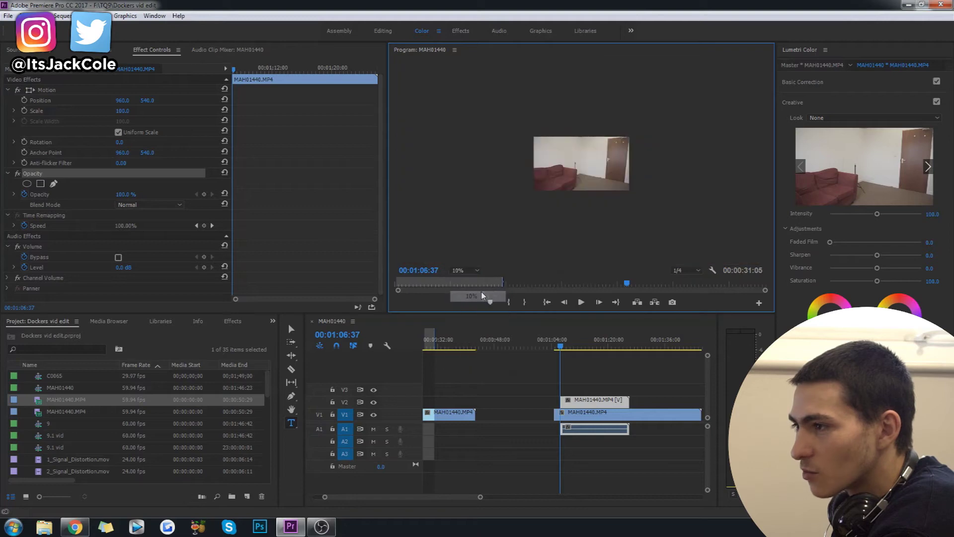
pyautogui.click(470, 269)
pyautogui.click(470, 307)
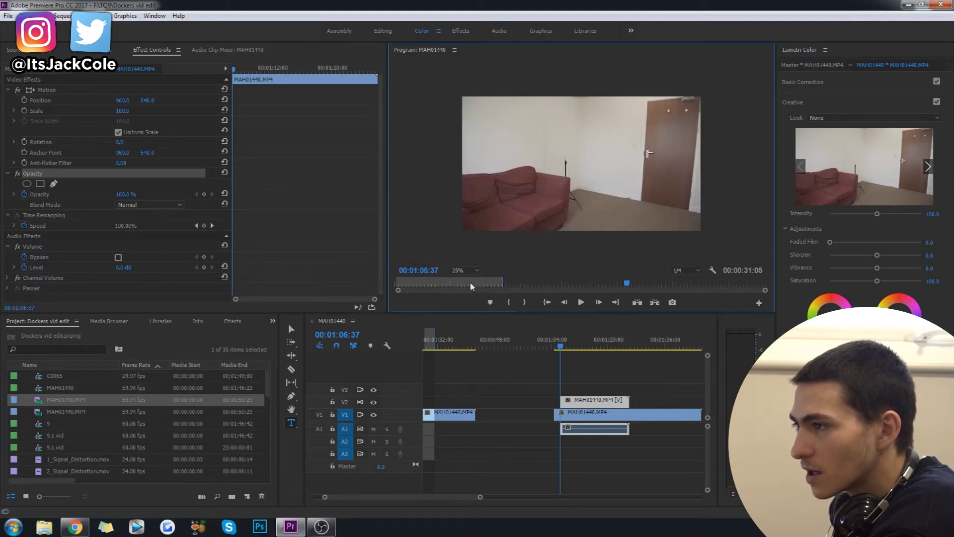
pyautogui.click(46, 174)
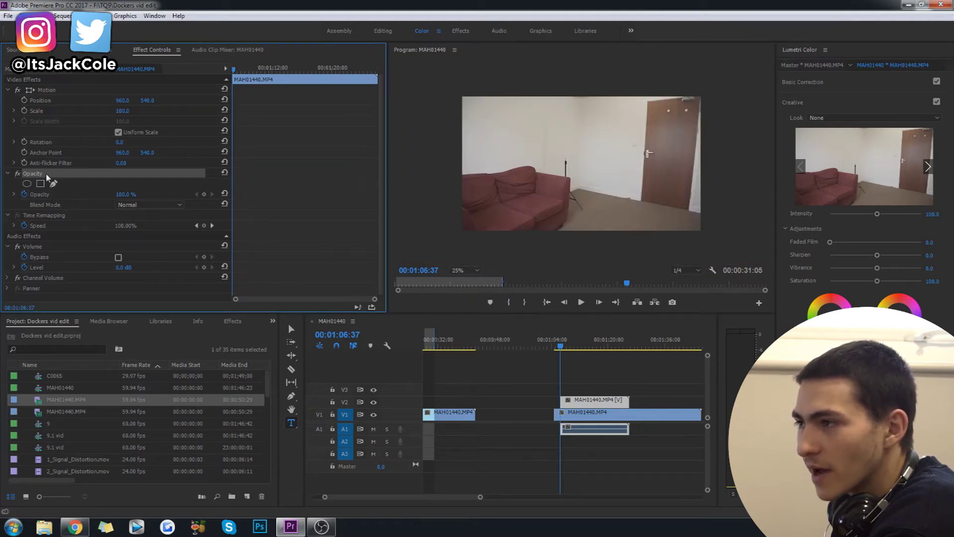
# - Add a rectangle mask to the V2 clip, stretched over the door side past the frame edges
pyautogui.click(41, 184)
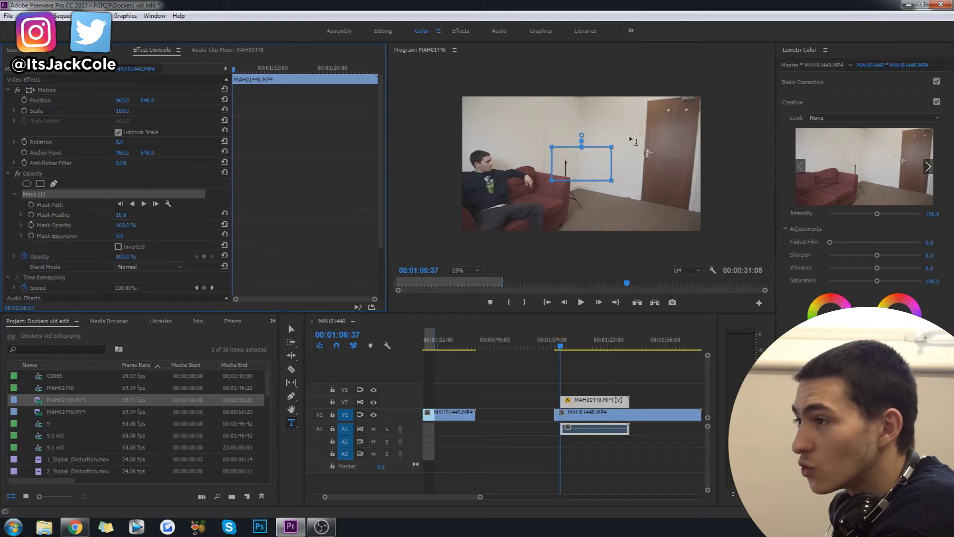
pyautogui.moveTo(570, 174); pyautogui.dragTo(588, 163)
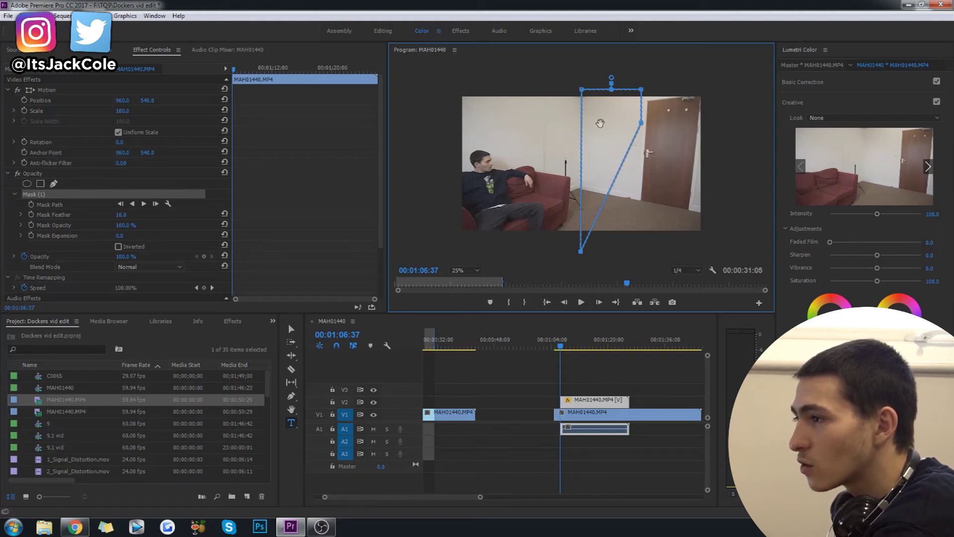
pyautogui.moveTo(642, 124); pyautogui.dragTo(740, 236)
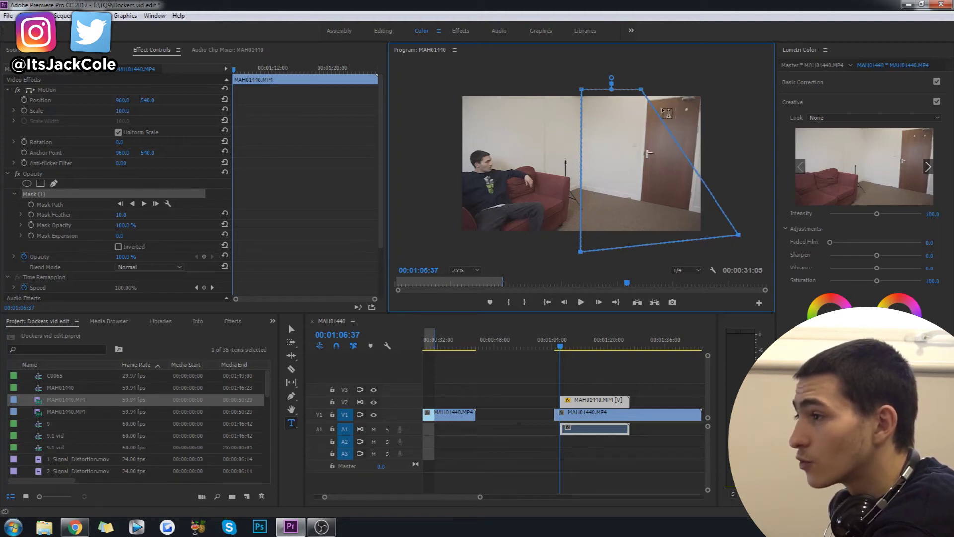
pyautogui.moveTo(643, 91); pyautogui.dragTo(733, 69)
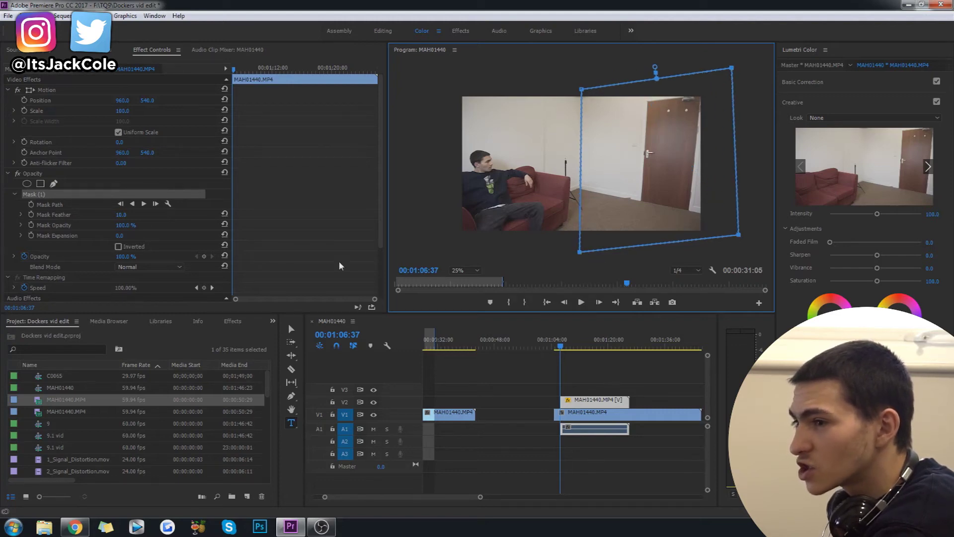
# - Set the mask feather to 30 and deselect the clip
pyautogui.click(123, 214)
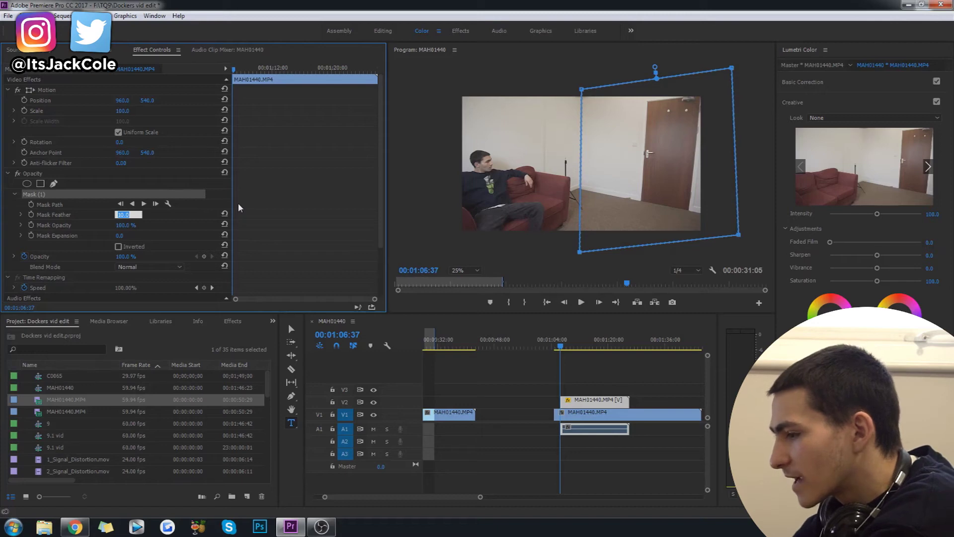
pyautogui.write('30')
pyautogui.press('Return')
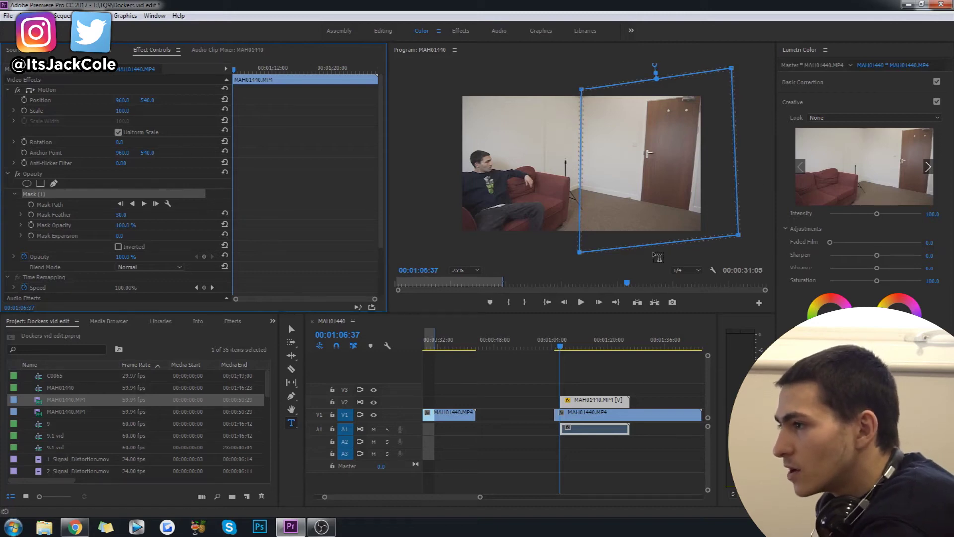
pyautogui.click(607, 390)
# - Mark the clip range from 01:04:48, pull its out point back, and play the range
pyautogui.click(555, 348)
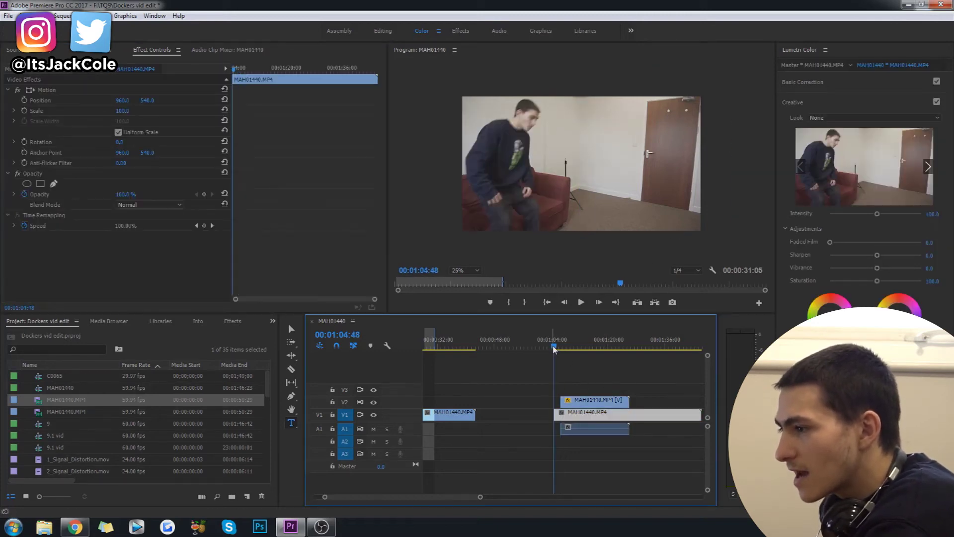
pyautogui.press('x')
pyautogui.moveTo(554, 348)
pyautogui.mouseDown()
pyautogui.moveTo(629, 363)
pyautogui.moveTo(639, 347)
pyautogui.moveTo(568, 342)
pyautogui.mouseUp()
pyautogui.press('o')
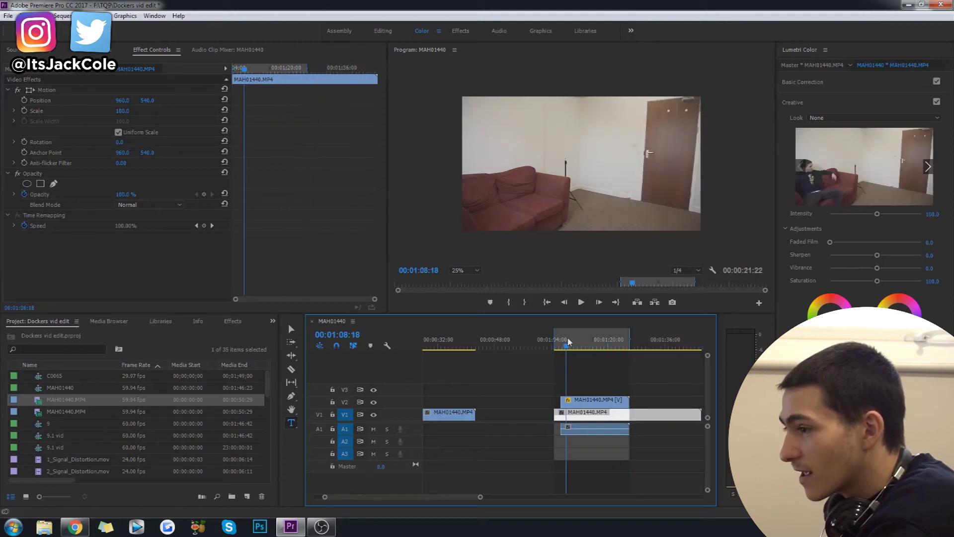
pyautogui.hotkey('ctrl', 'shift', 'space')
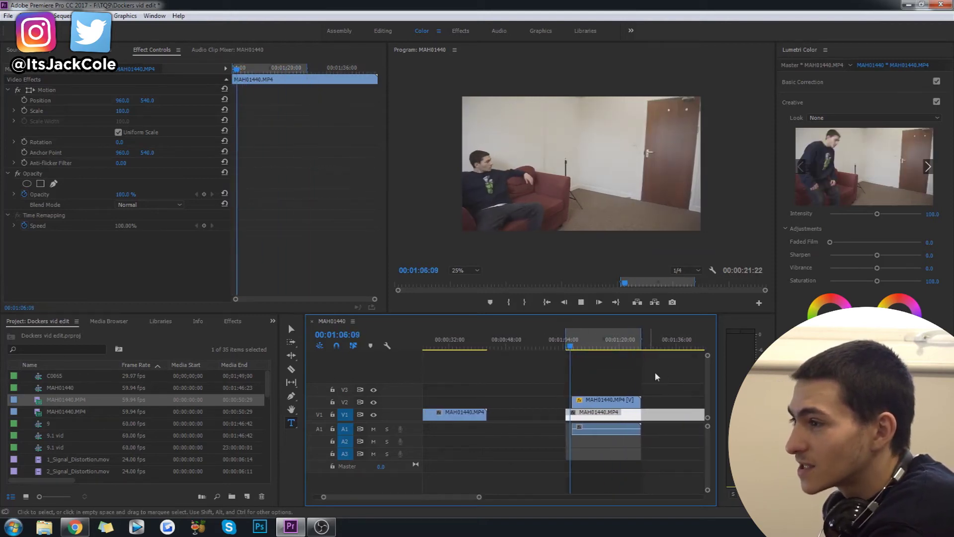
# - Set the Program monitor back to Fit and play the clone shot from 01:04:48
pyautogui.click(476, 270)
pyautogui.click(466, 277)
pyautogui.click(566, 347)
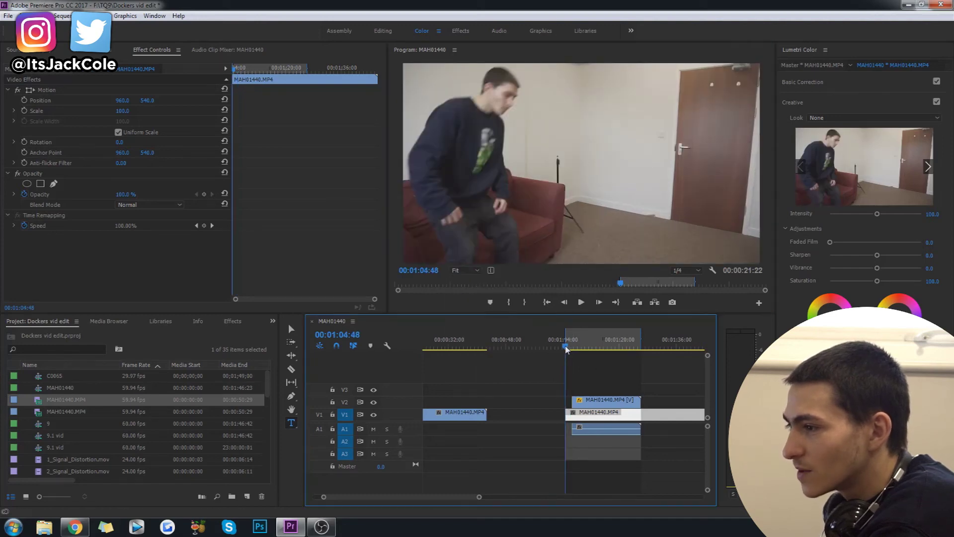
pyautogui.press('space')
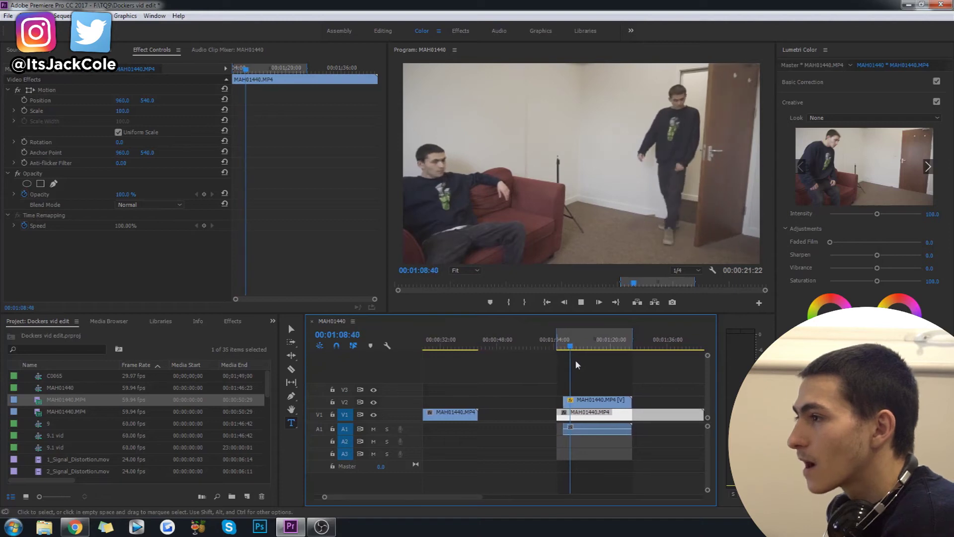
pyautogui.click(558, 346)
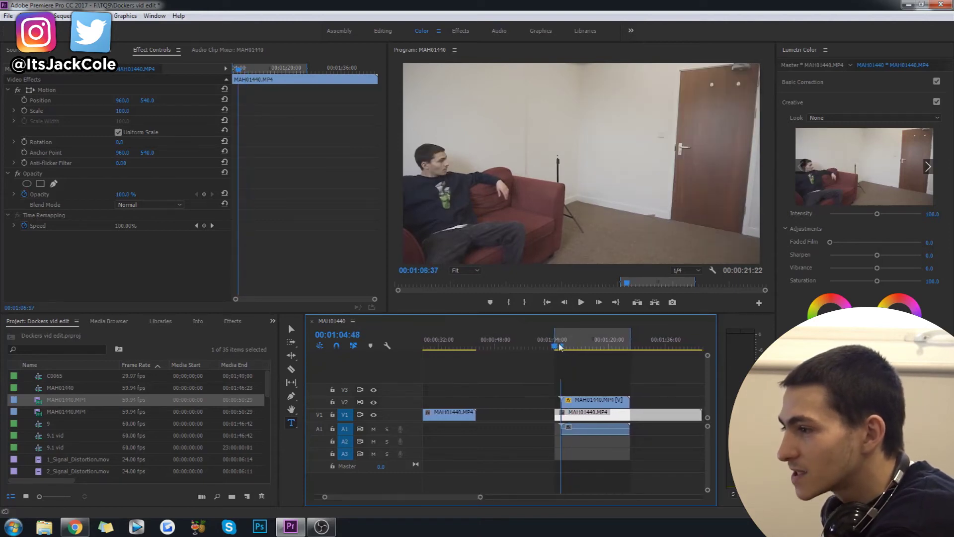
pyautogui.press('space')
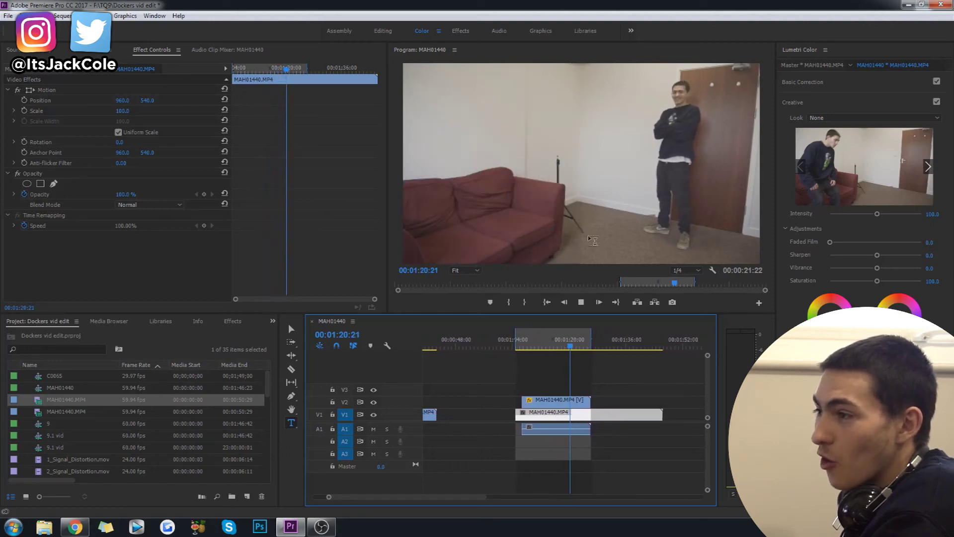
pyautogui.press('space')
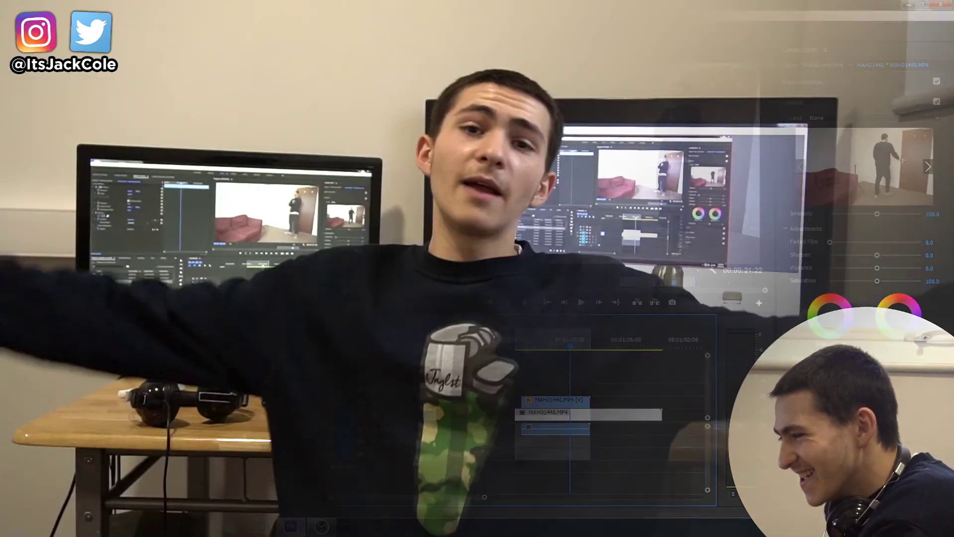